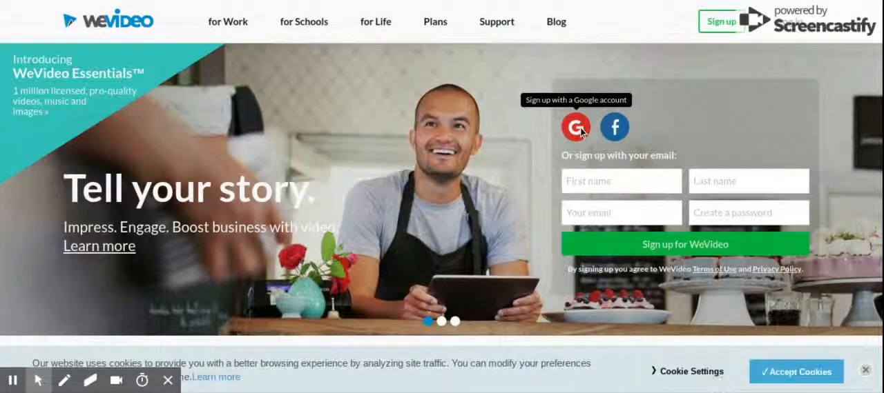
# Sign in to WeVideo with a Google account and dismiss the cookie notice and the feature announcement.
pyautogui.click(576, 128)
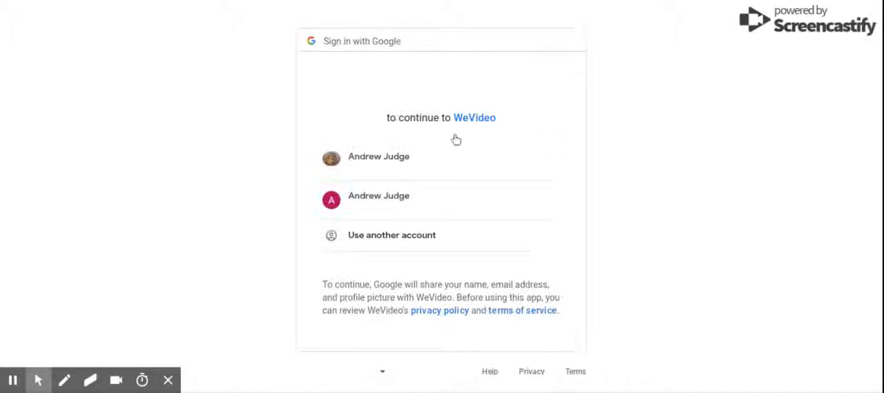
pyautogui.click(372, 165)
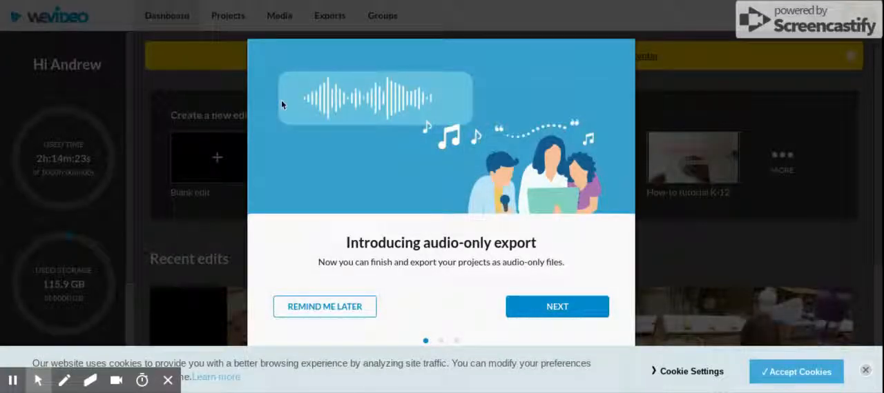
pyautogui.click(866, 372)
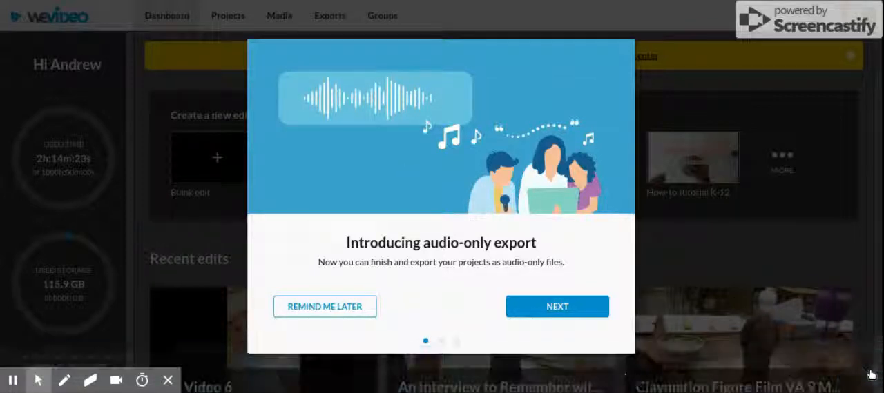
pyautogui.click(299, 306)
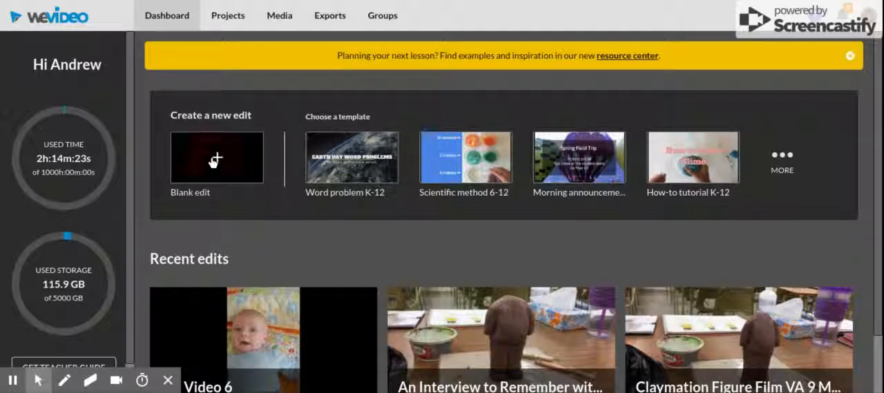
# Start editing a new blank edit saved in My Project.
pyautogui.click(213, 160)
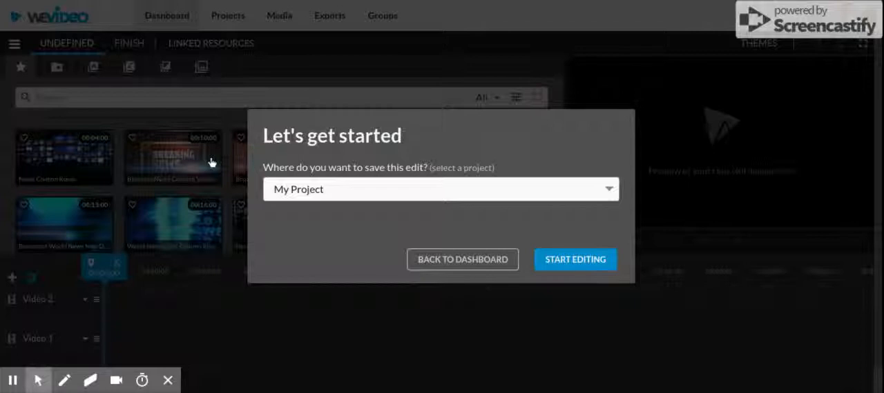
pyautogui.click(584, 263)
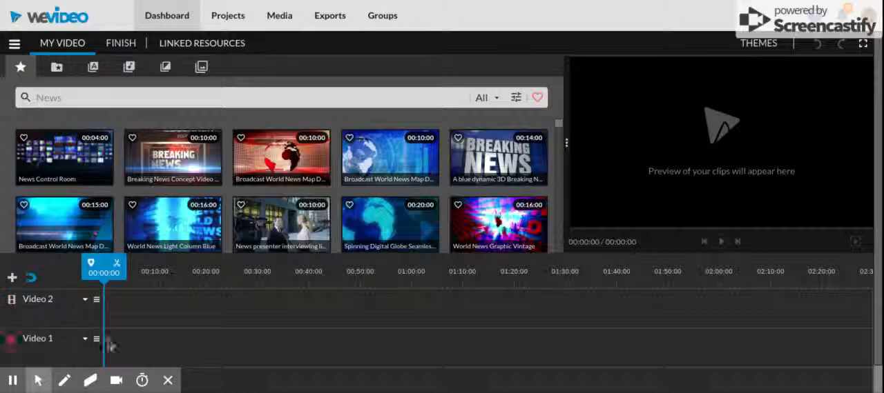
pyautogui.scroll(-1, 879, 179)
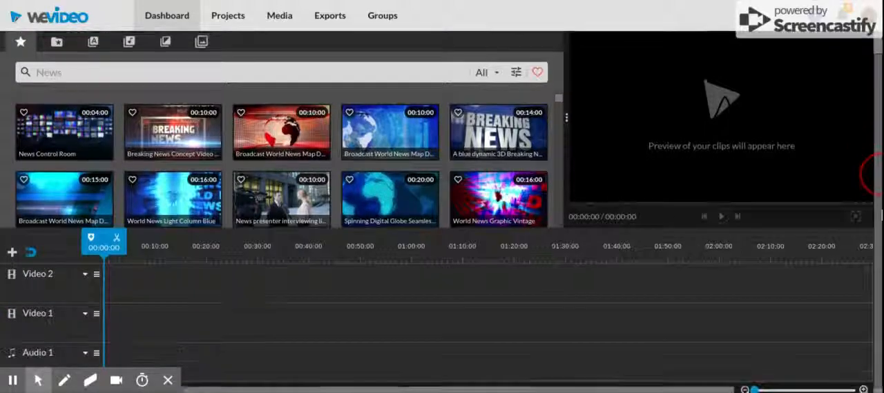
pyautogui.moveTo(35, 381)
pyautogui.click(62, 354)
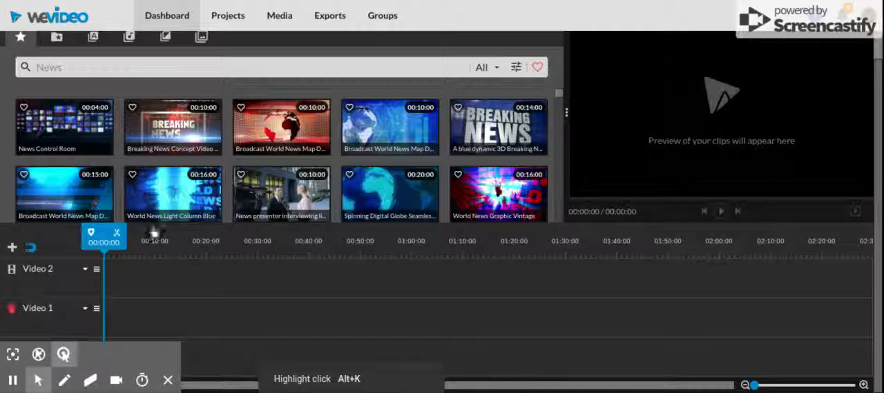
pyautogui.click(257, 352)
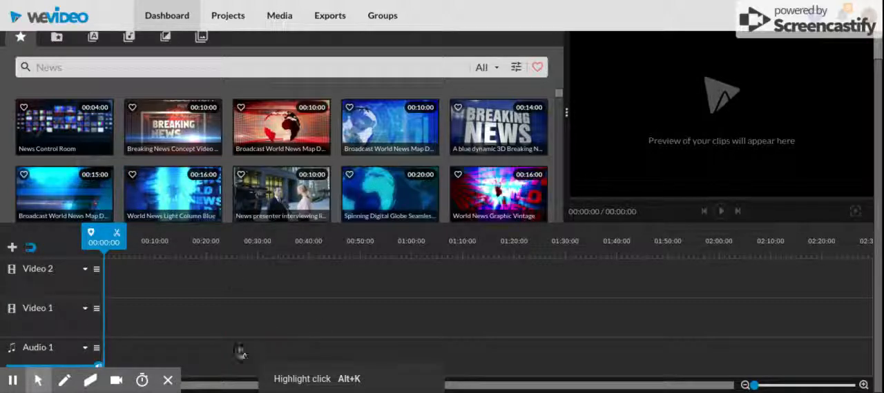
# Add the free music track "Inspiration - Mega Music" at the start of Audio 1 and trim its end to about 00:14:09.
pyautogui.click(128, 38)
pyautogui.click(156, 97)
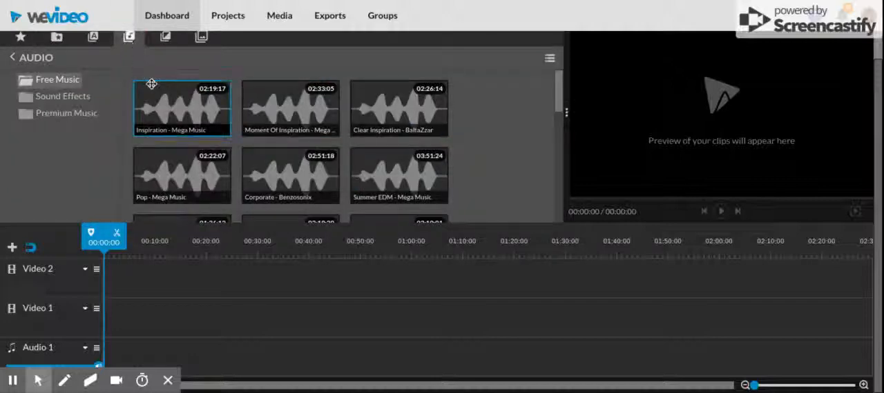
pyautogui.moveTo(170, 156); pyautogui.dragTo(113, 350)
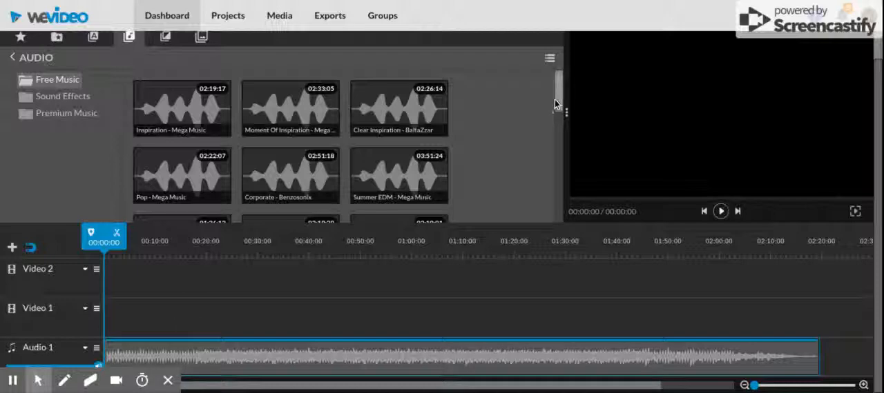
pyautogui.moveTo(555, 104); pyautogui.dragTo(553, 82)
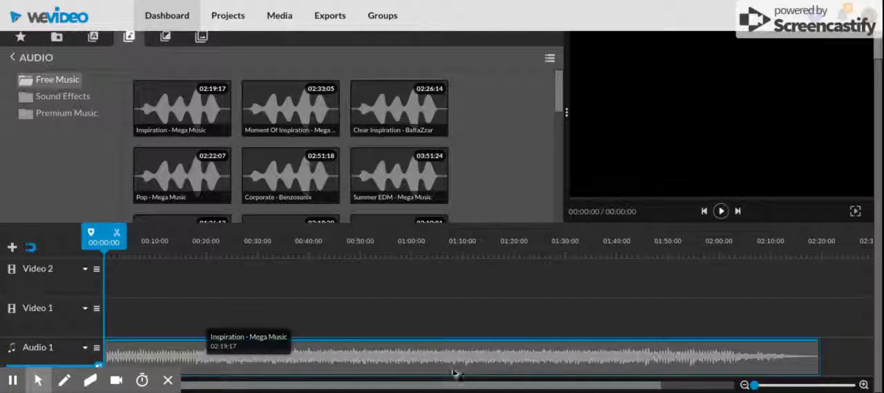
pyautogui.click(791, 355)
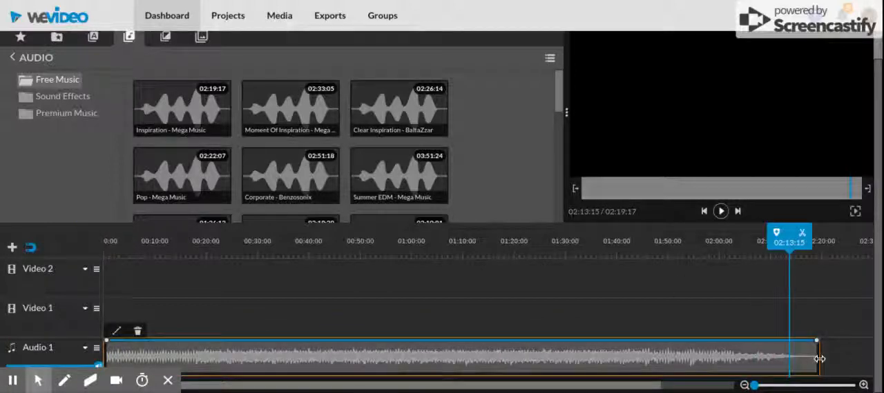
pyautogui.moveTo(820, 359); pyautogui.dragTo(177, 358)
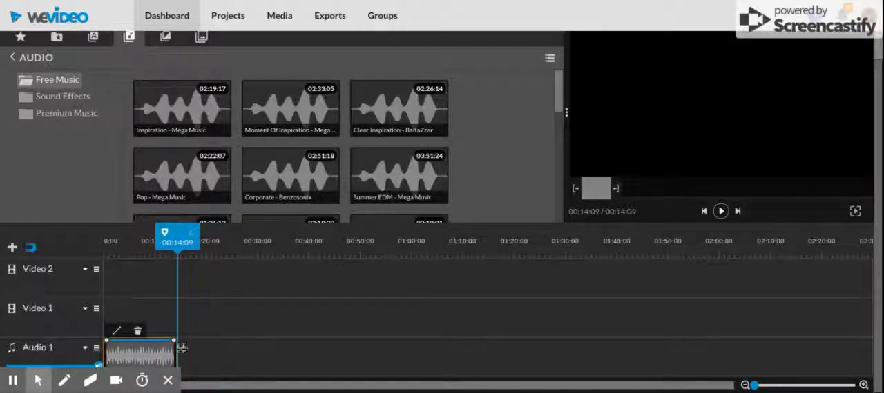
# Add the "Moment Of Inspiration" track right after the first clip on Audio 1 and trim its end to about 01:05:22.
pyautogui.click(308, 120)
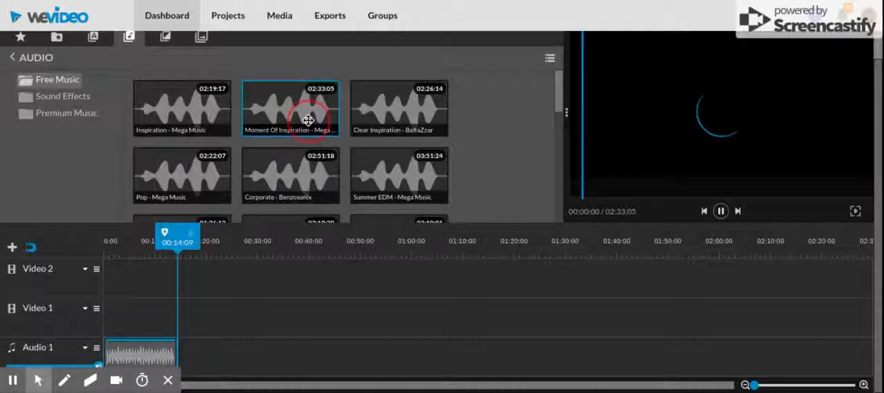
pyautogui.moveTo(308, 120); pyautogui.dragTo(229, 356)
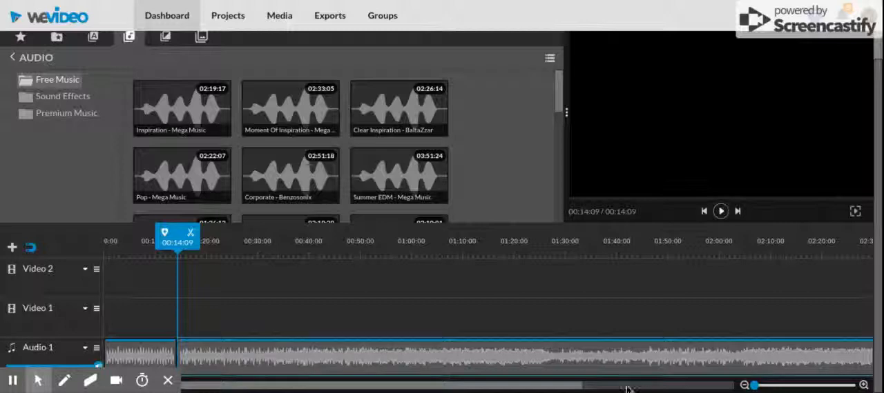
pyautogui.moveTo(555, 391); pyautogui.dragTo(675, 388)
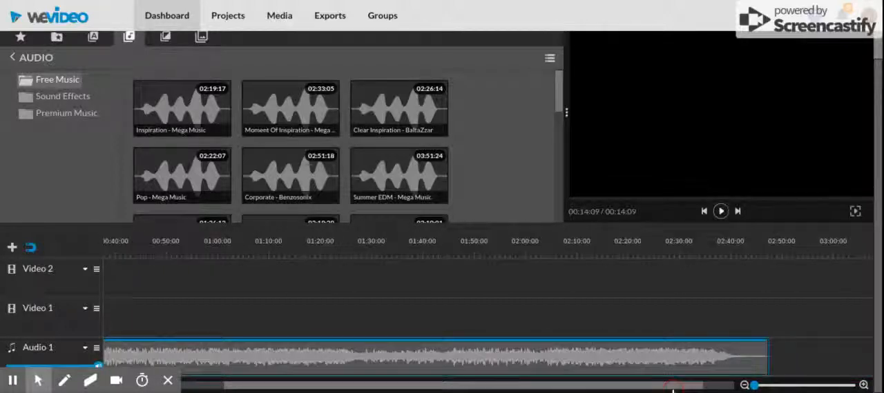
pyautogui.click(755, 359)
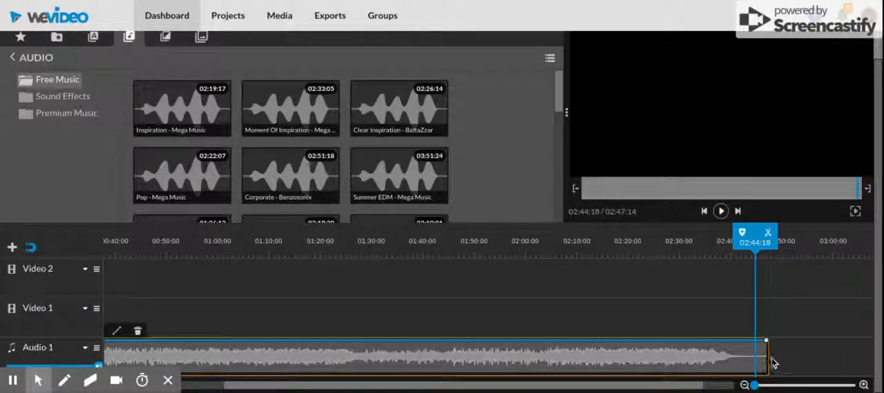
pyautogui.moveTo(765, 358); pyautogui.dragTo(254, 362)
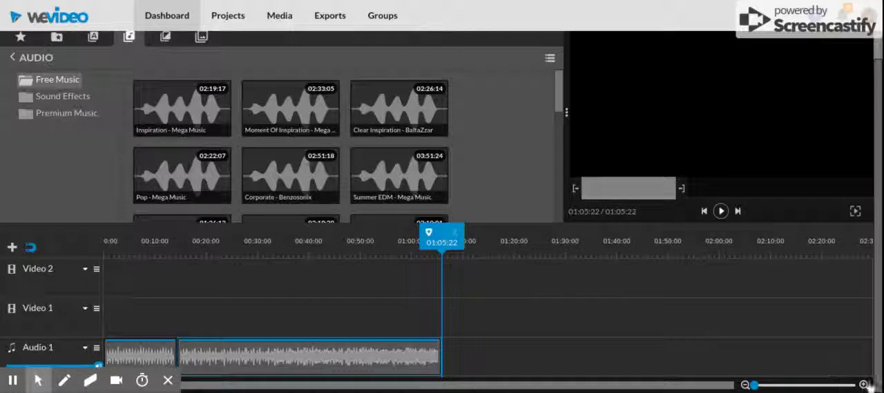
# Examine the two audio clips close up on the timeline, from the end of the second clip back to the start.
pyautogui.click(863, 385)
pyautogui.click(863, 385)
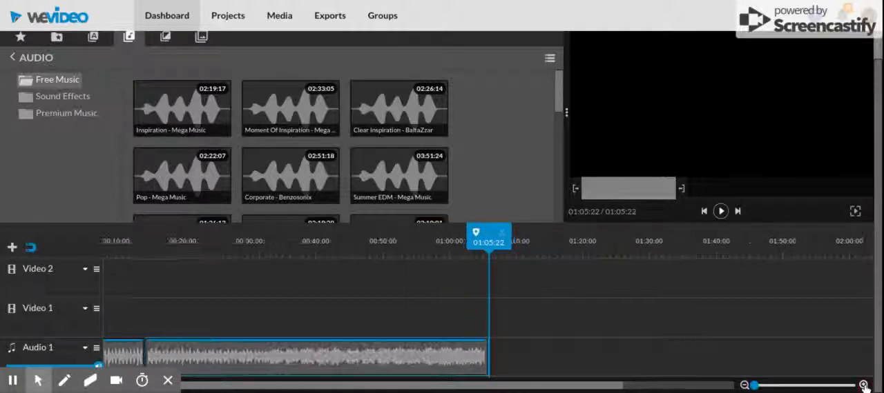
pyautogui.click(863, 385)
pyautogui.click(863, 385)
pyautogui.click(863, 385)
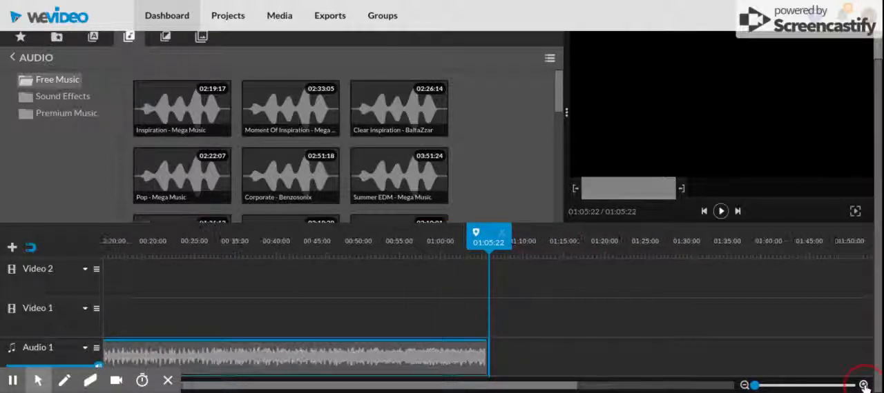
pyautogui.click(863, 385)
pyautogui.click(863, 385)
pyautogui.click(863, 385)
pyautogui.click(863, 385)
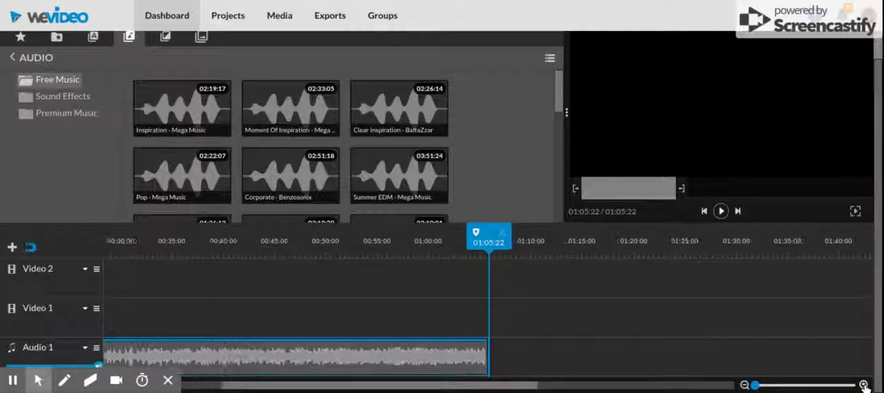
pyautogui.click(863, 385)
pyautogui.click(863, 386)
pyautogui.click(863, 385)
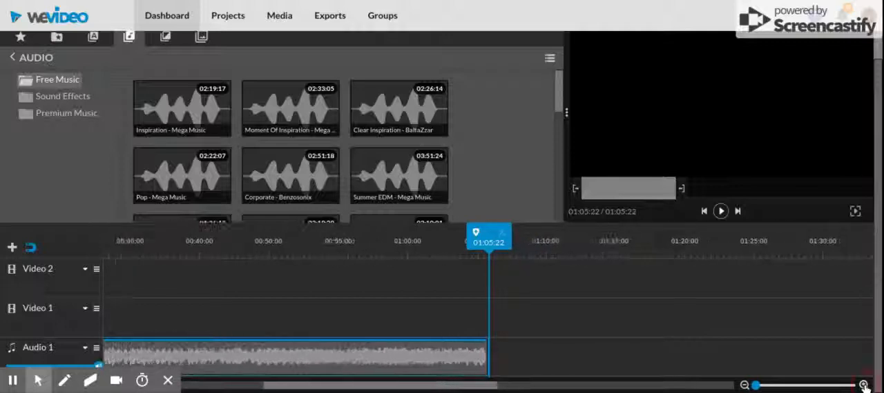
pyautogui.click(863, 385)
pyautogui.click(863, 385)
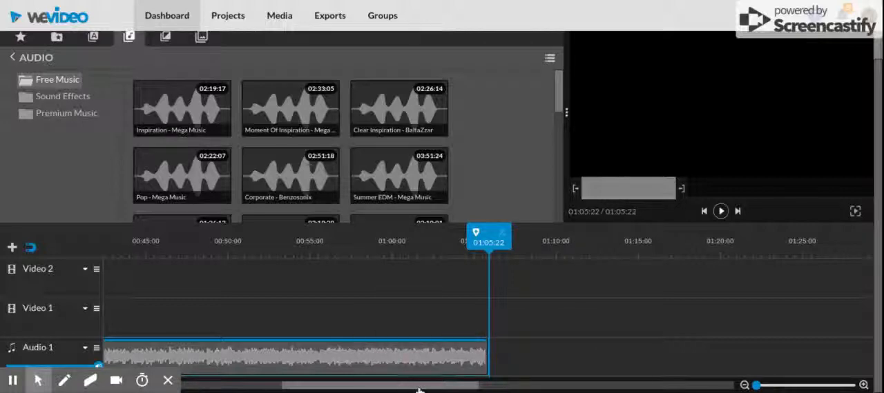
pyautogui.moveTo(418, 388); pyautogui.dragTo(239, 391)
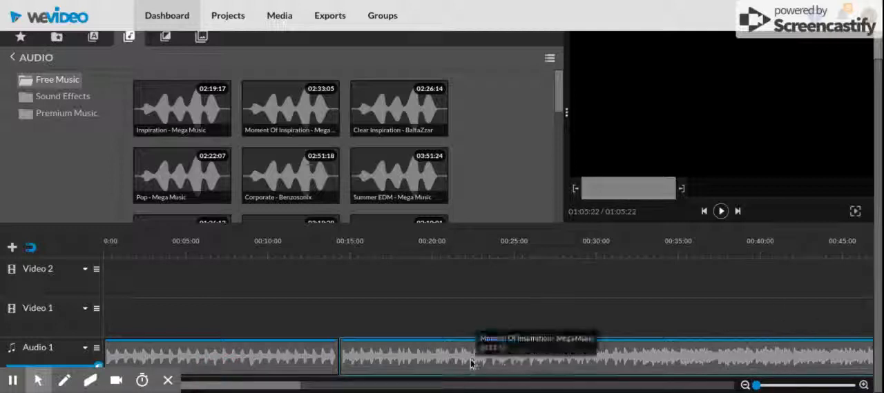
pyautogui.click(558, 92)
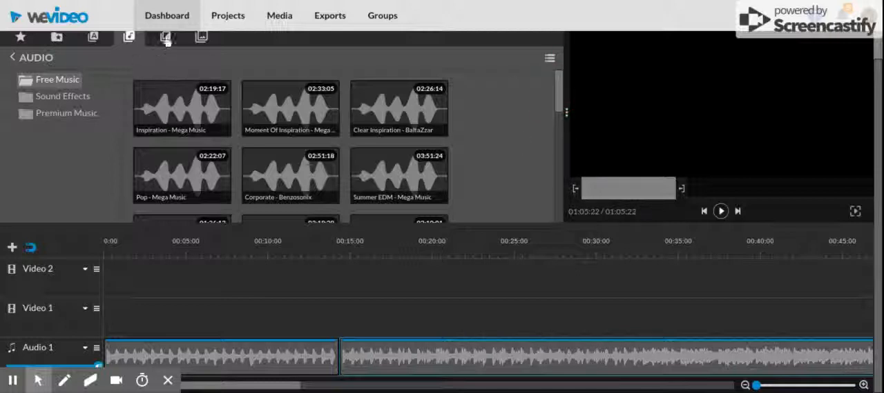
pyautogui.click(201, 37)
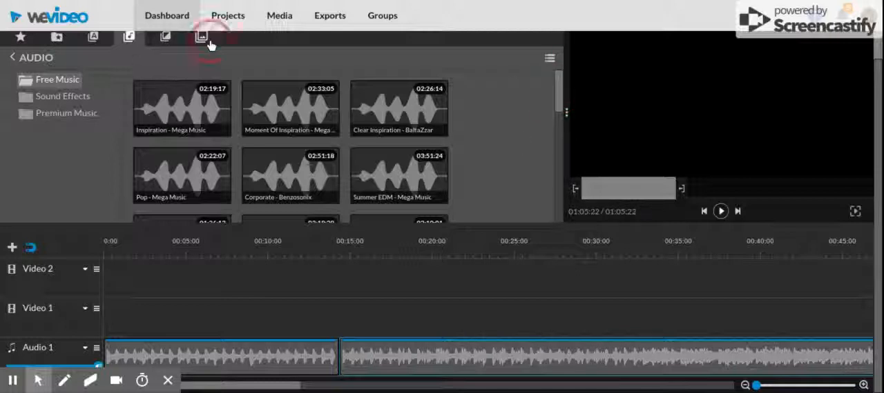
pyautogui.click(165, 39)
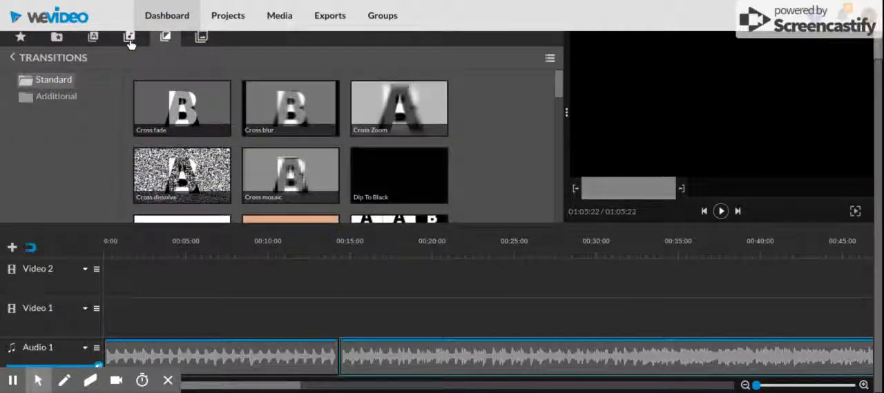
# Add the "Whisper - Title" motion text at the start of the Video 2 track.
pyautogui.click(95, 40)
pyautogui.moveTo(201, 122)
pyautogui.mouseDown()
pyautogui.moveTo(200, 248)
pyautogui.moveTo(158, 278)
pyautogui.moveTo(99, 282)
pyautogui.mouseUp()
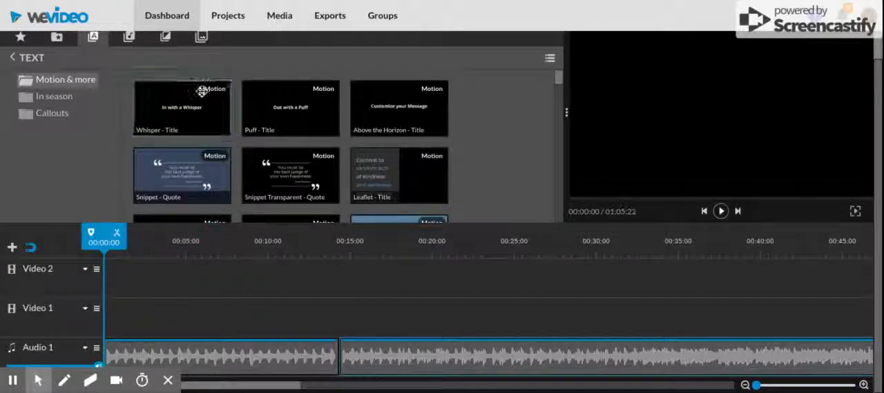
pyautogui.moveTo(202, 93); pyautogui.dragTo(122, 281)
pyautogui.click(142, 282)
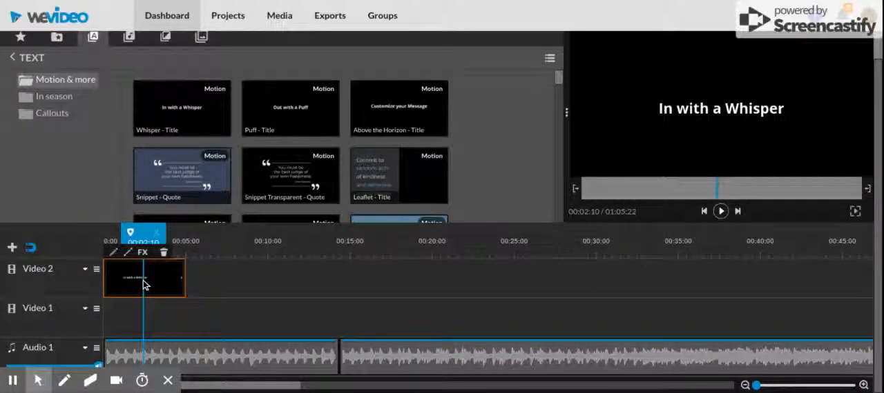
# Set the title clip's text to "An Interview to Remember" and save the changes.
pyautogui.click(114, 256)
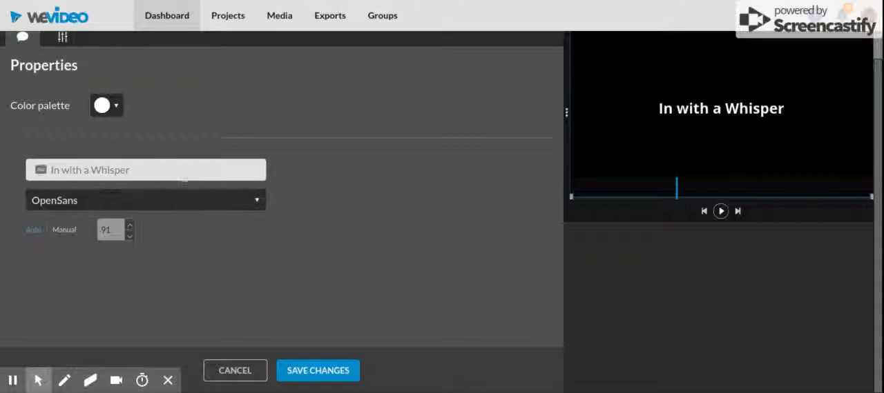
pyautogui.click(184, 171)
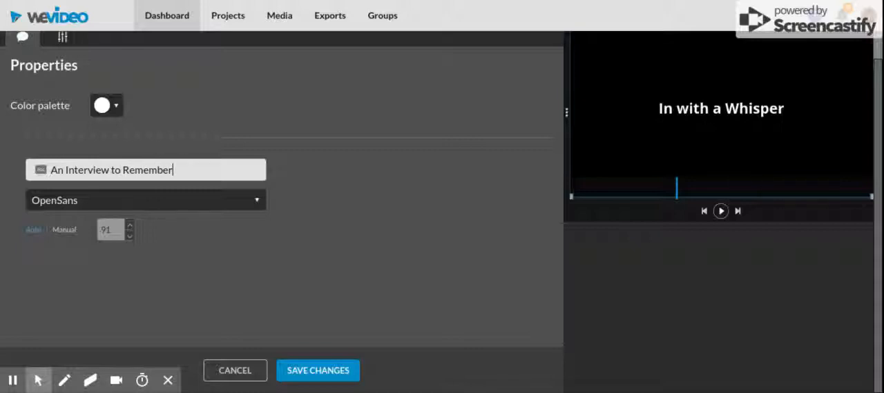
pyautogui.click(310, 373)
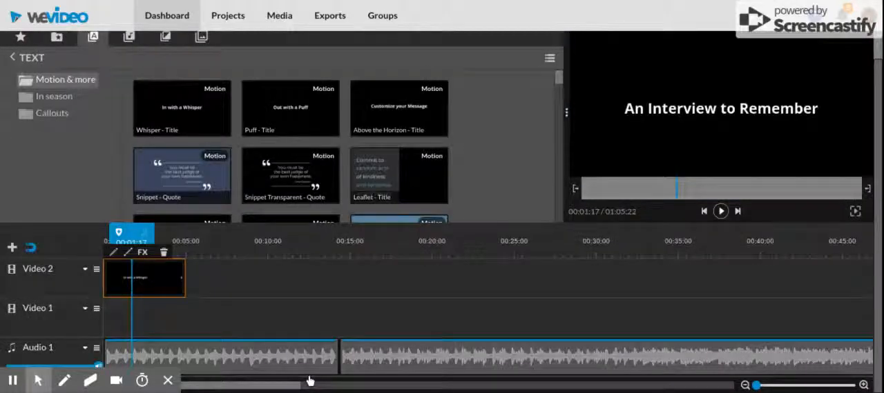
# Add the "Yellow Aurora" background graphic to the Video 2 track directly after the title clip.
pyautogui.click(162, 37)
pyautogui.click(201, 37)
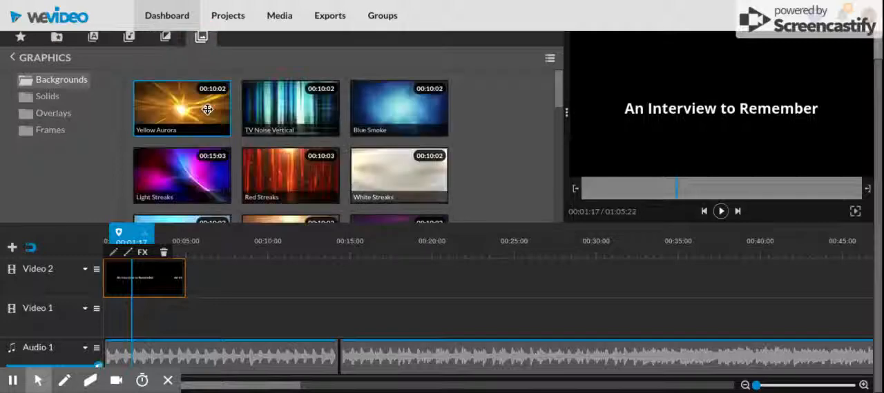
pyautogui.moveTo(207, 109); pyautogui.dragTo(207, 277)
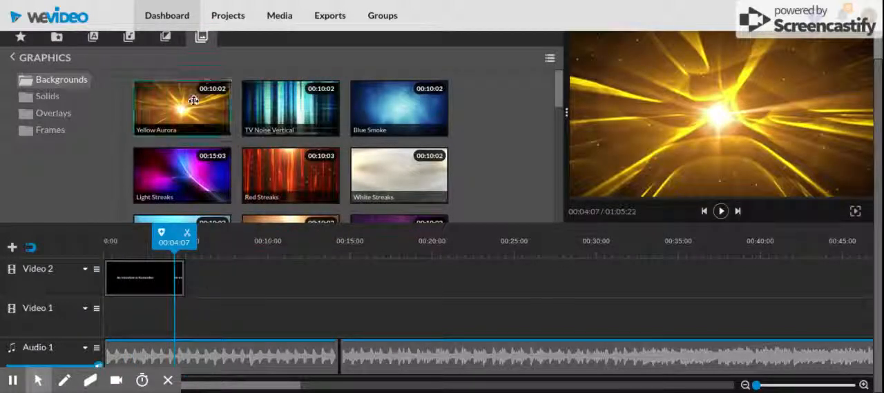
pyautogui.moveTo(194, 101); pyautogui.dragTo(204, 275)
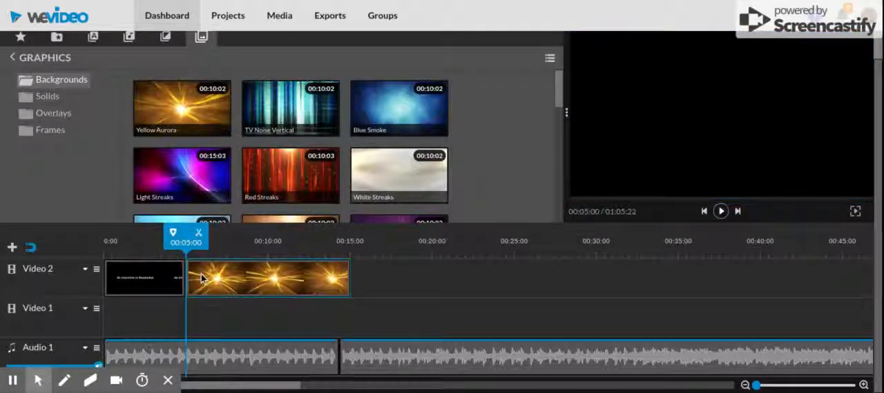
# Extend the end of the Yellow Aurora clip on Video 2 to 00:22:10.
pyautogui.click(287, 286)
pyautogui.click(350, 281)
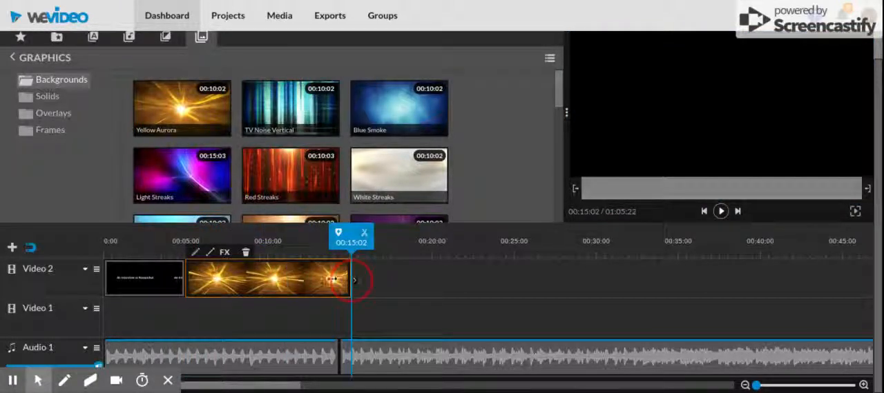
pyautogui.moveTo(334, 279); pyautogui.dragTo(472, 279)
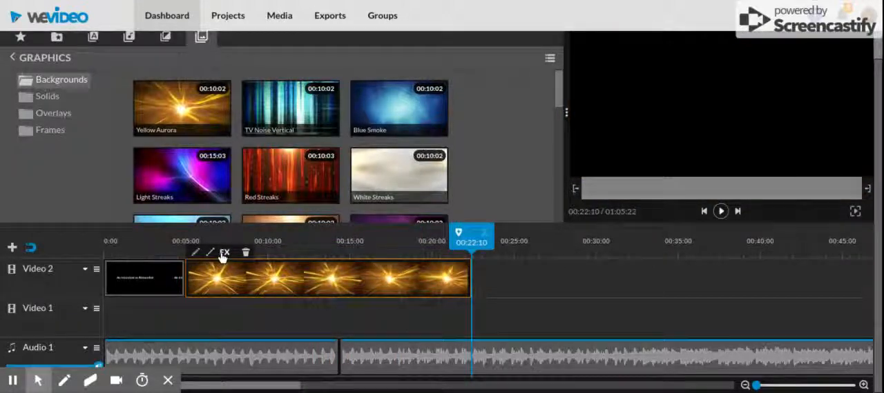
# Lower the opacity at the start of the Yellow Aurora clip to create a gradual fade-in across its whole length.
pyautogui.click(223, 253)
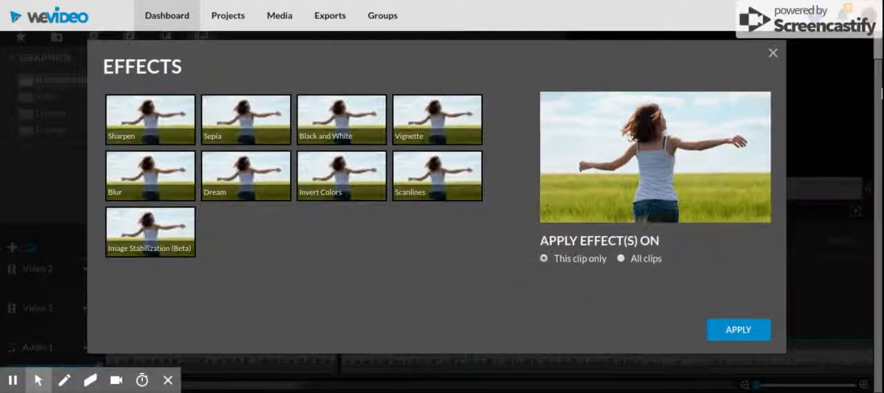
pyautogui.click(772, 53)
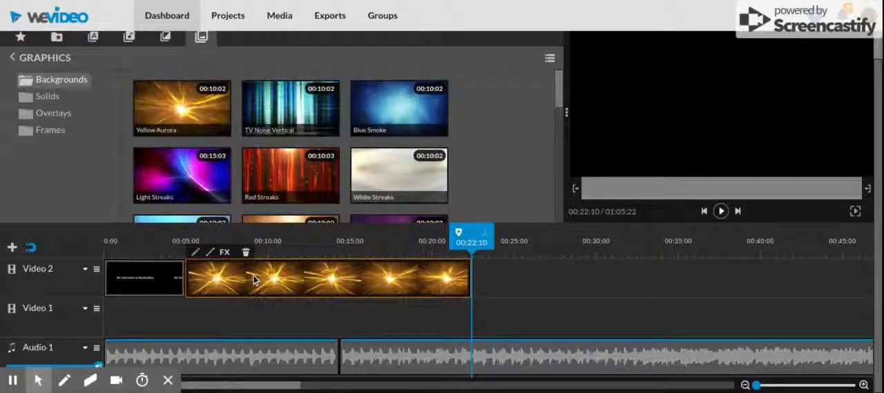
pyautogui.click(210, 253)
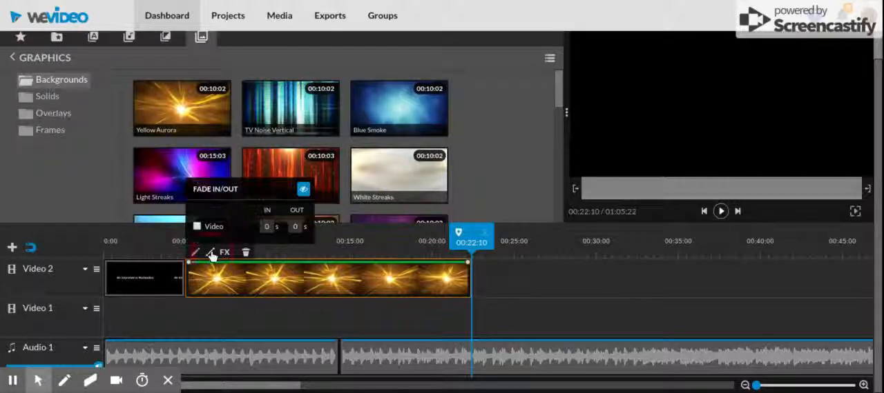
pyautogui.moveTo(191, 269); pyautogui.dragTo(185, 295)
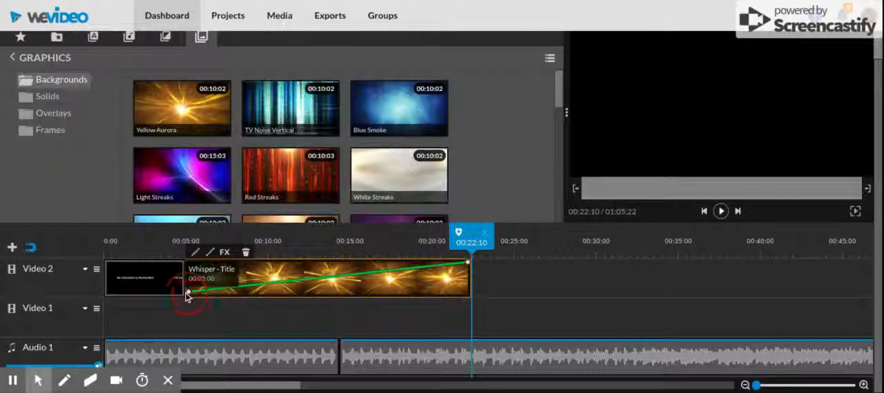
# Play the timeline from the end of the title into the Yellow Aurora clip to preview its fade-in.
pyautogui.click(179, 283)
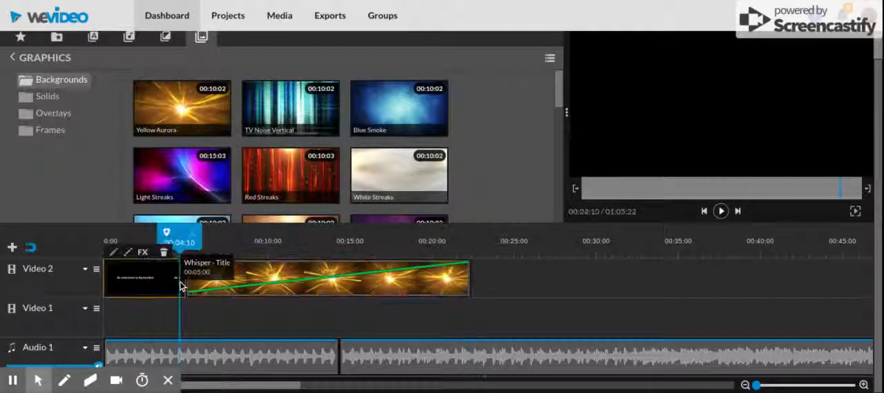
pyautogui.click(722, 215)
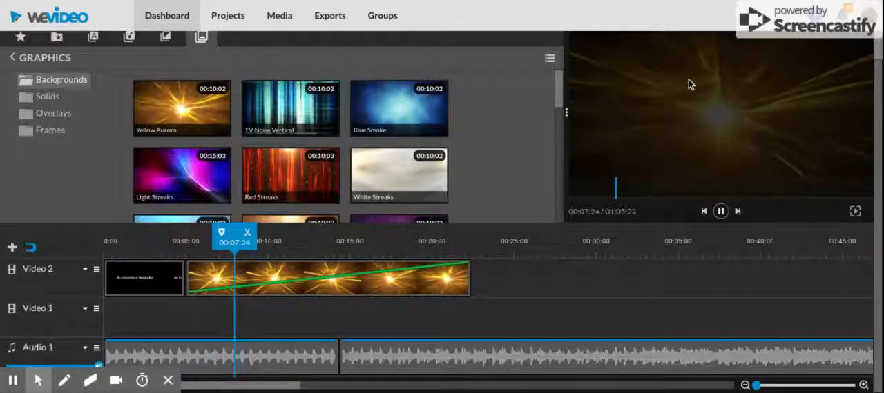
pyautogui.click(720, 211)
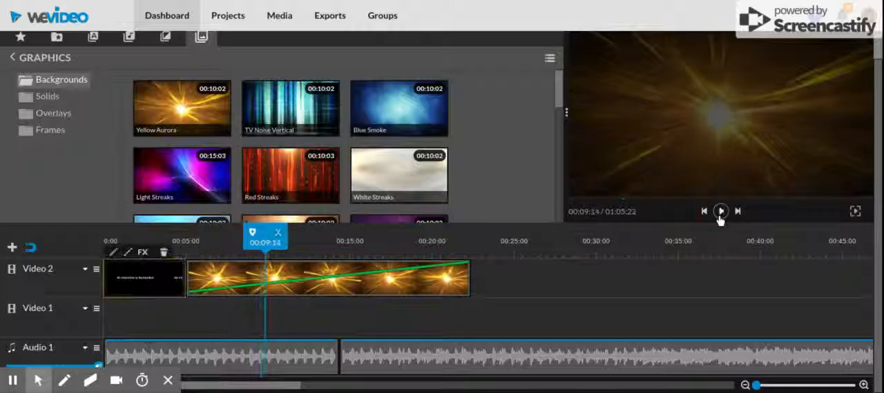
# Raise the starting opacity of the Yellow Aurora clip back to full, leaving its transform settings unedited.
pyautogui.click(192, 294)
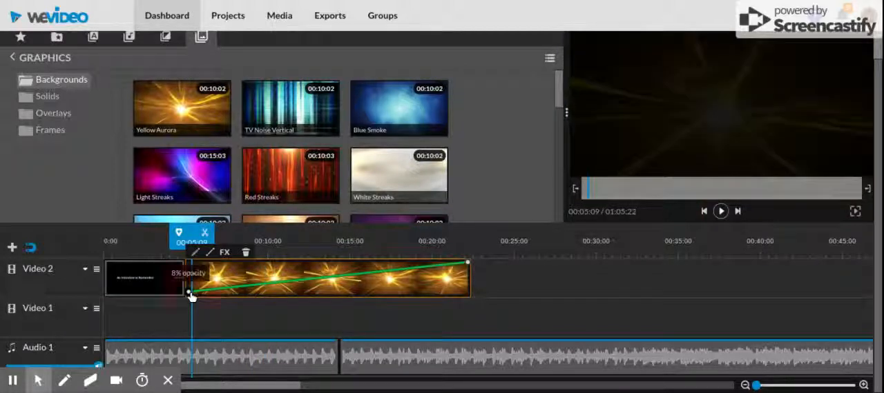
pyautogui.moveTo(193, 293); pyautogui.dragTo(189, 263)
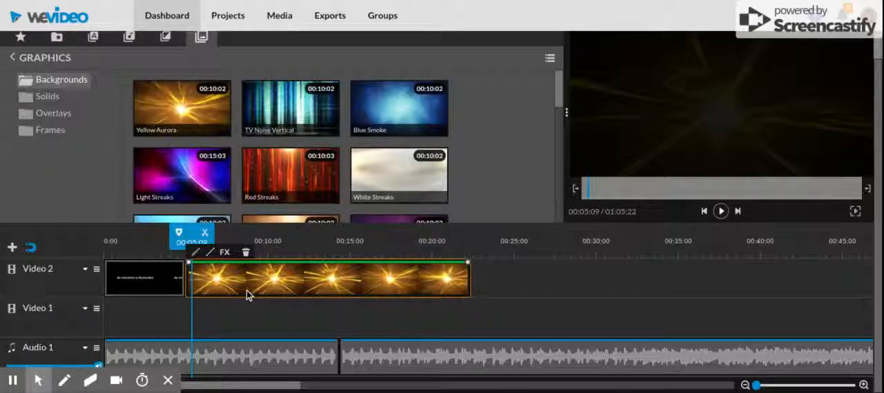
pyautogui.click(195, 254)
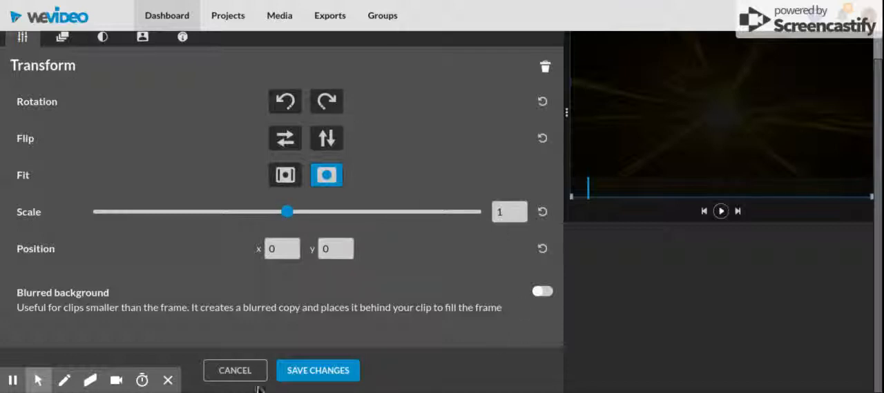
pyautogui.click(235, 372)
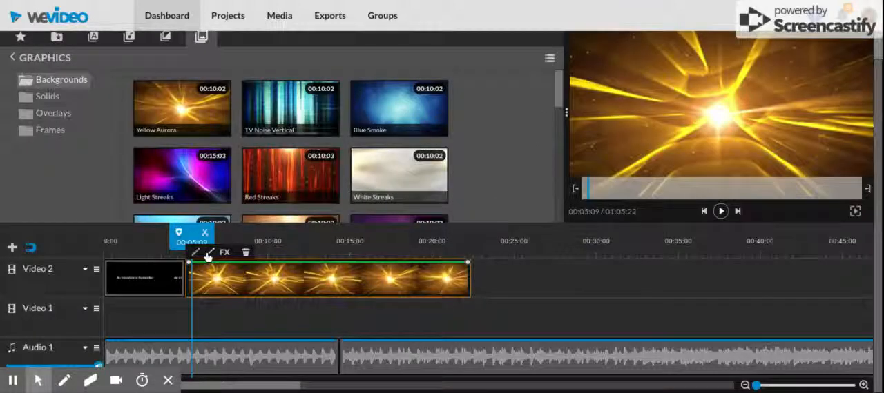
# Set the Yellow Aurora clip's video fade-in and fade-out to 2 seconds each.
pyautogui.click(210, 253)
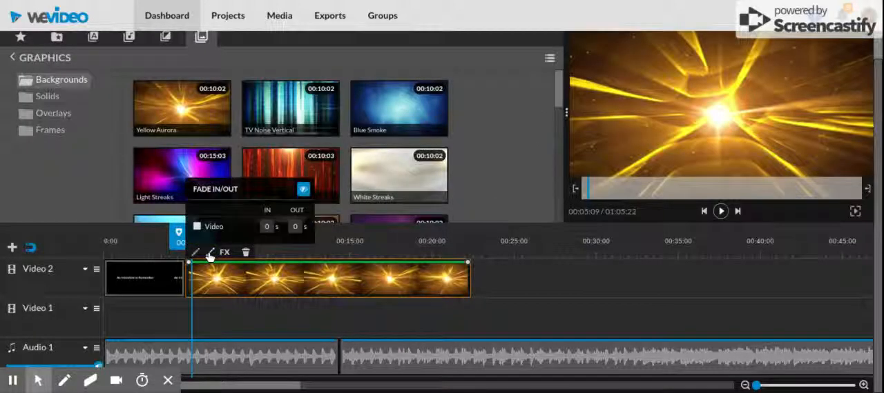
pyautogui.click(269, 226)
pyautogui.write('2')
pyautogui.click(298, 228)
pyautogui.write('2')
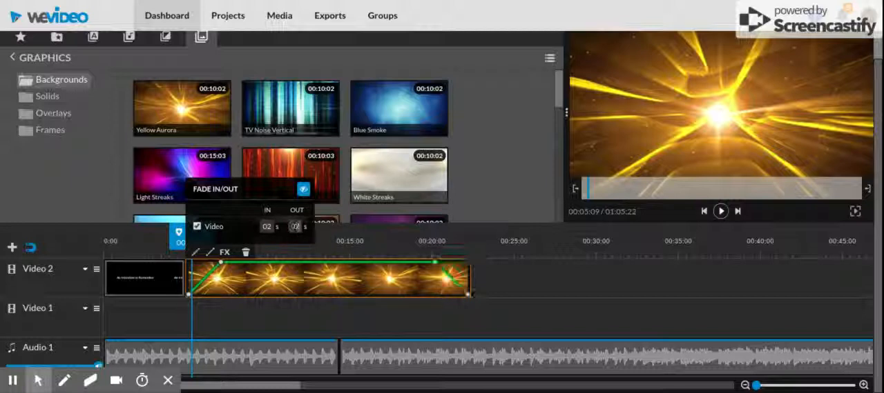
pyautogui.click(389, 334)
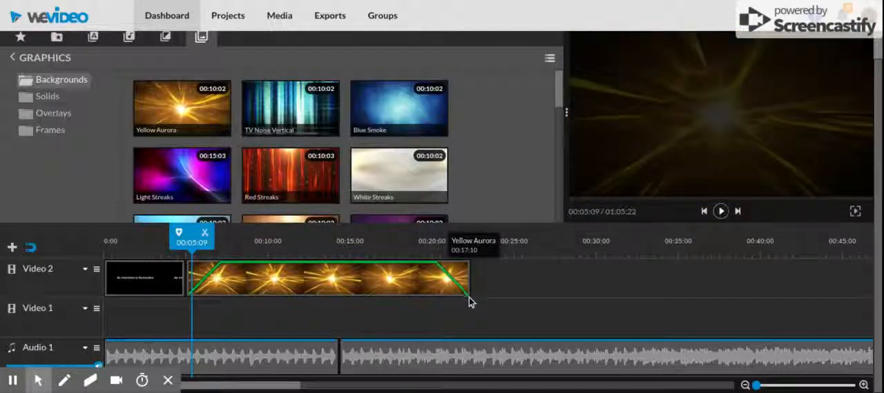
# Set a 2-second fade-in and a 2-second fade-out on the first music clip on Audio 1.
pyautogui.click(136, 358)
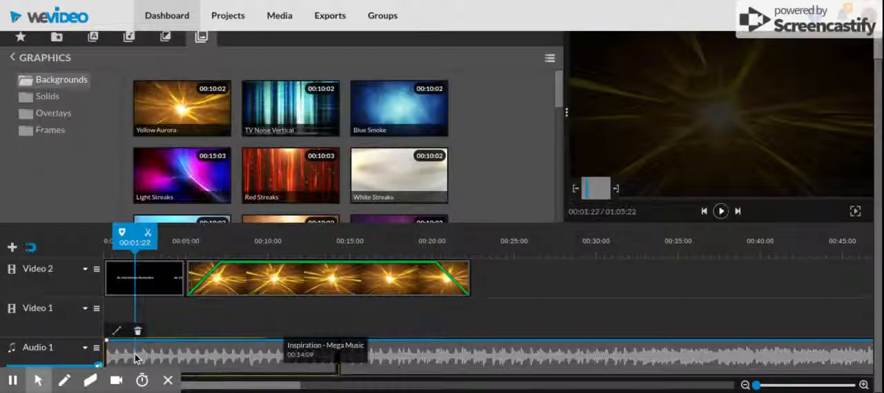
pyautogui.click(118, 333)
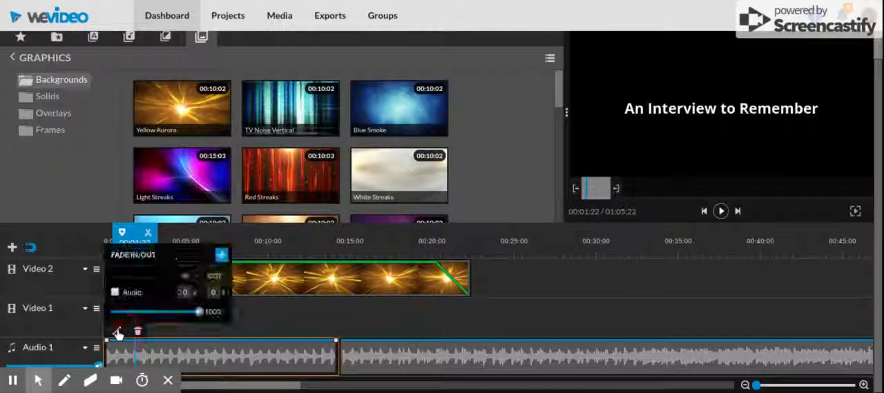
pyautogui.click(186, 292)
pyautogui.write('2')
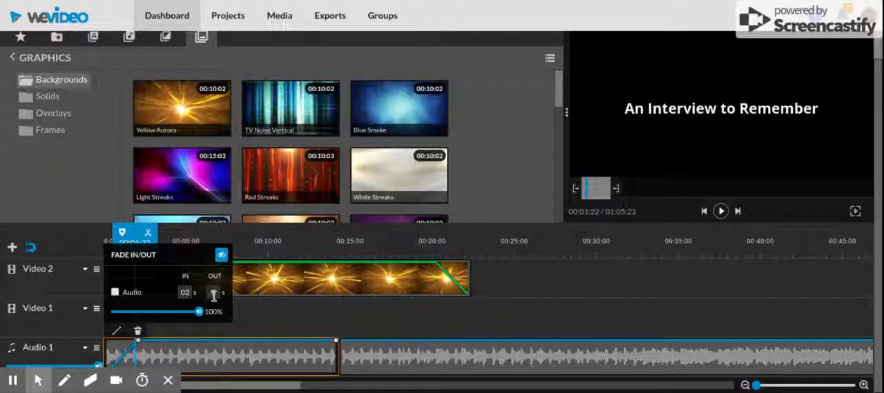
pyautogui.click(214, 293)
pyautogui.write('2')
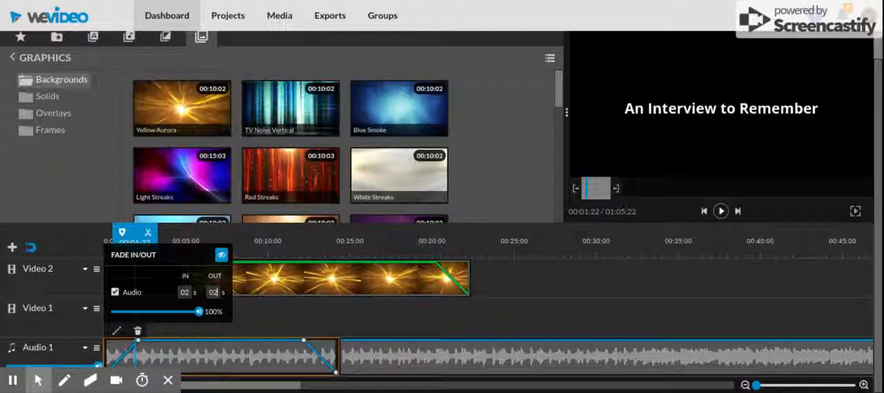
pyautogui.click(298, 315)
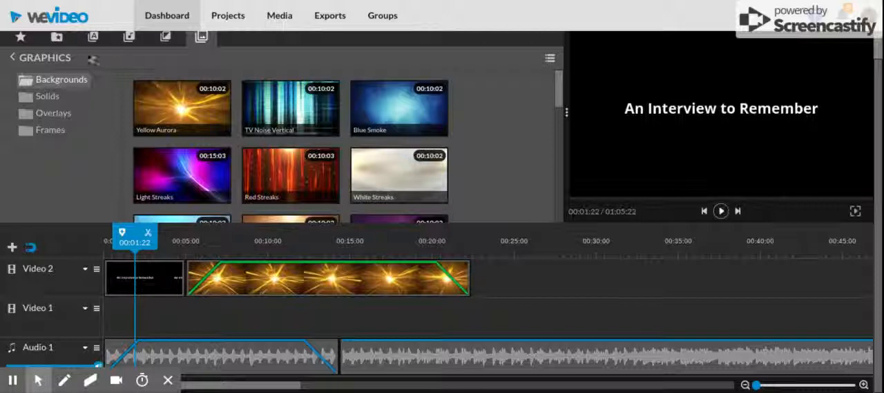
# Examine the import options for own media and the track options of Video 2.
pyautogui.click(58, 39)
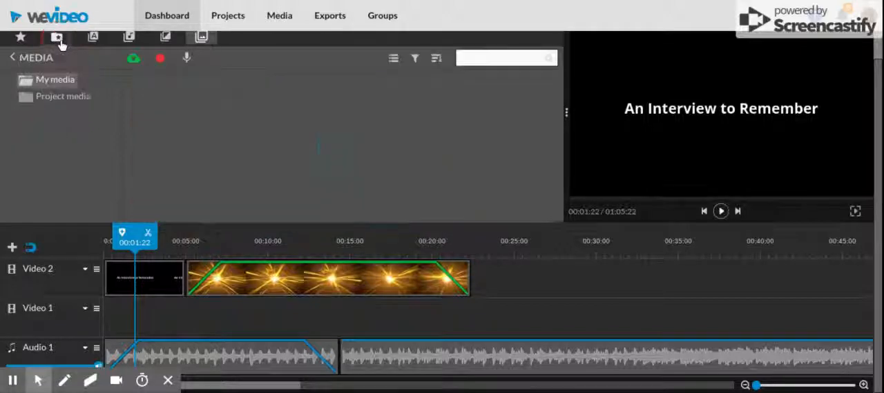
pyautogui.click(134, 60)
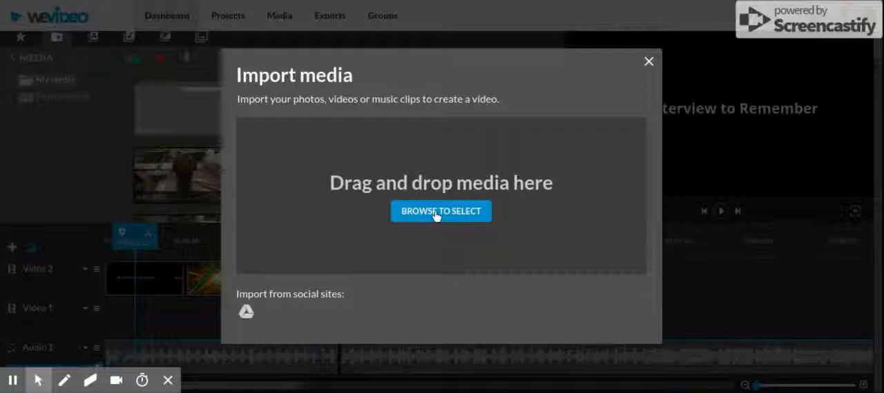
pyautogui.click(647, 64)
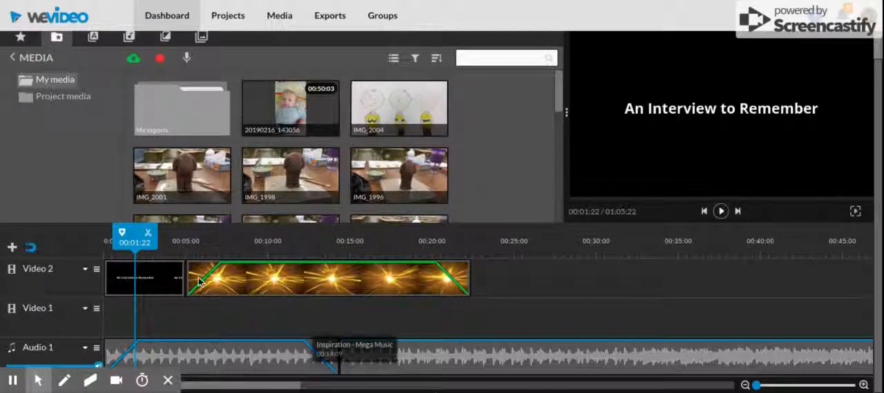
pyautogui.click(97, 270)
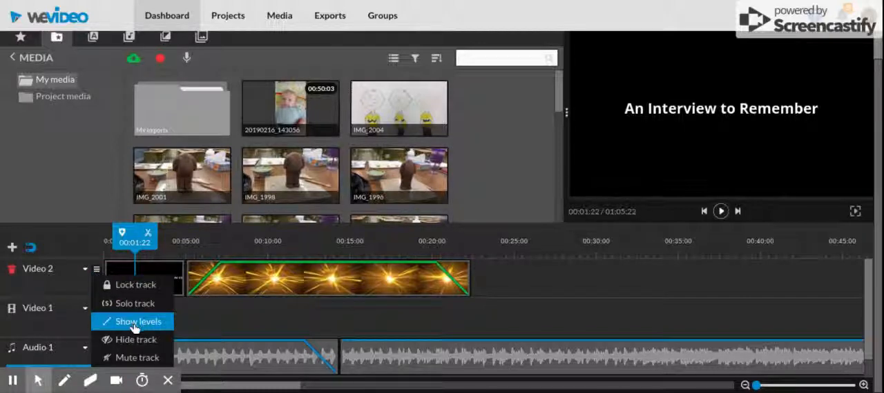
pyautogui.click(189, 321)
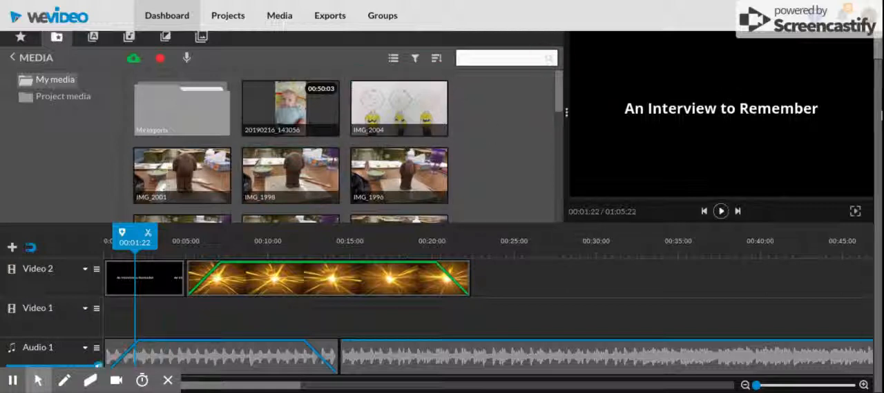
# Go to finishing the video and set the export title to "An Interview to Remember".
pyautogui.moveTo(880, 114); pyautogui.dragTo(881, 64)
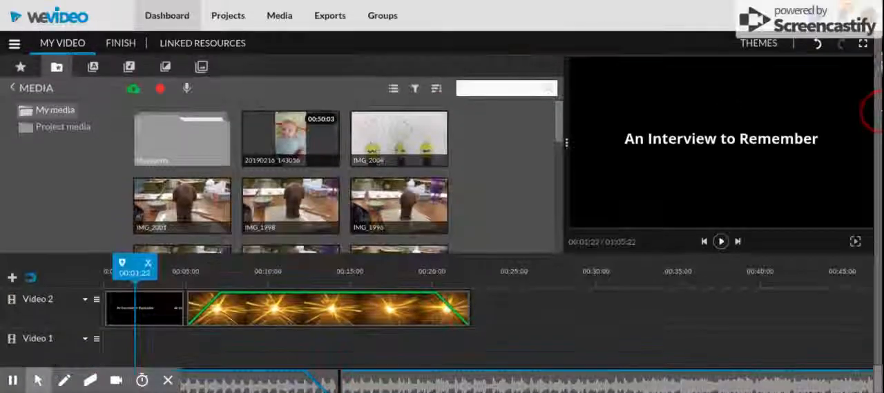
pyautogui.click(122, 46)
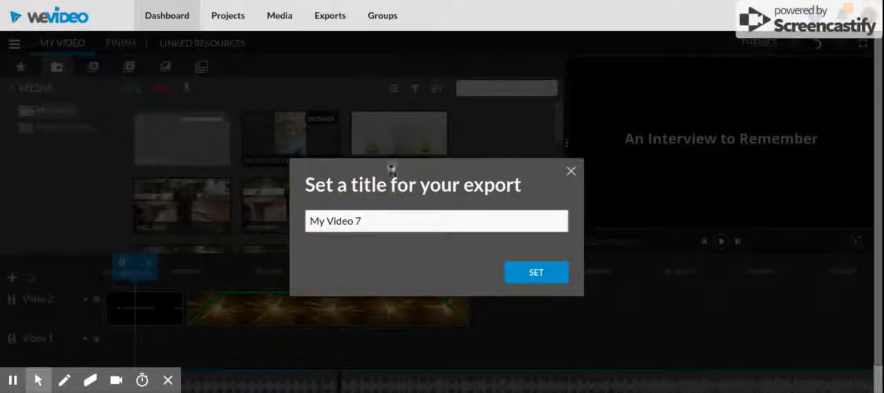
pyautogui.doubleClick(401, 222)
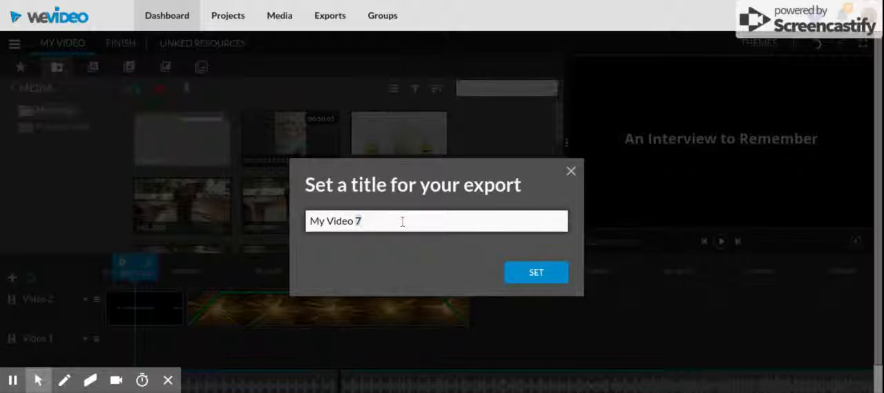
pyautogui.doubleClick(402, 223)
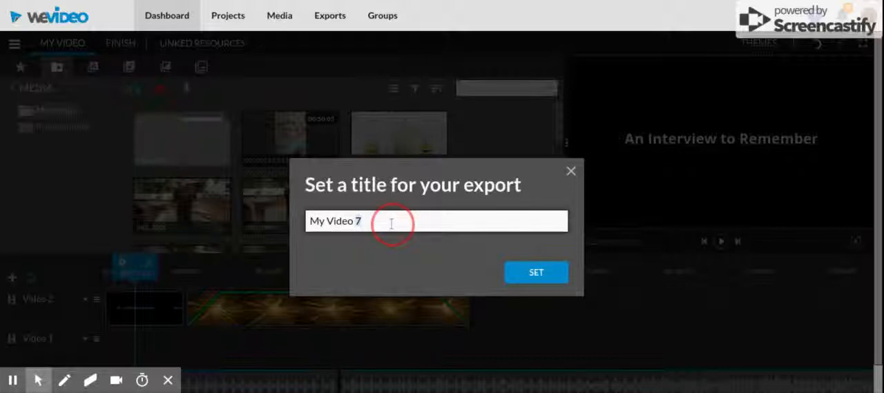
pyautogui.press('BackSpace')
pyautogui.press('BackSpace')
pyautogui.write('An IN')
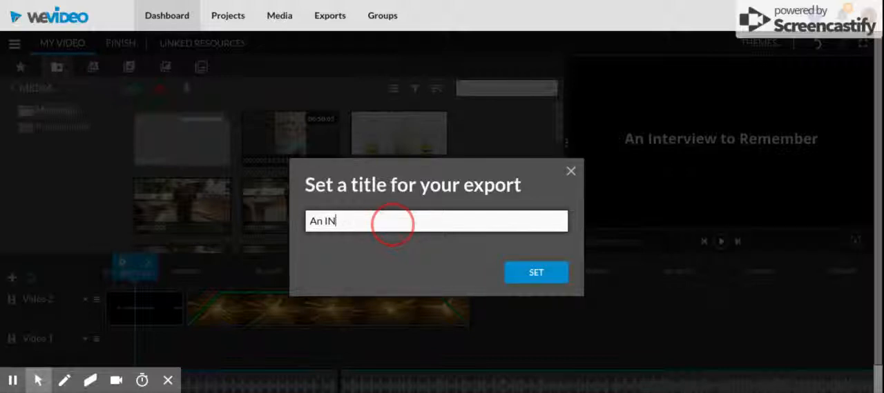
pyautogui.press('BackSpace')
pyautogui.press('BackSpace')
pyautogui.press('BackSpace')
pyautogui.write('REme')
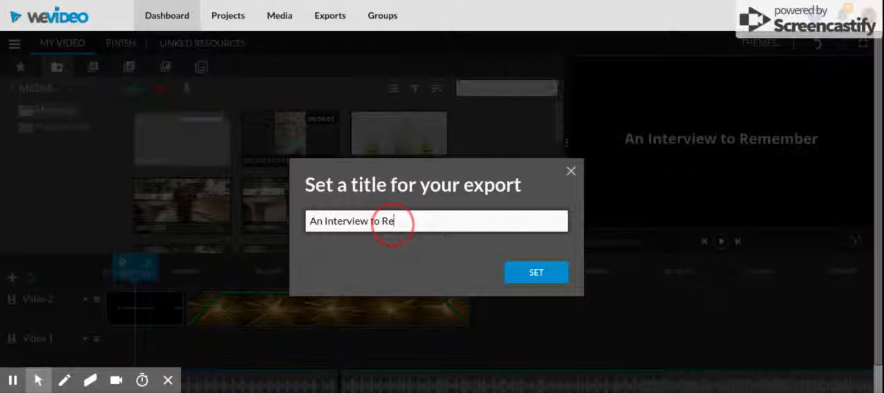
pyautogui.write('m')
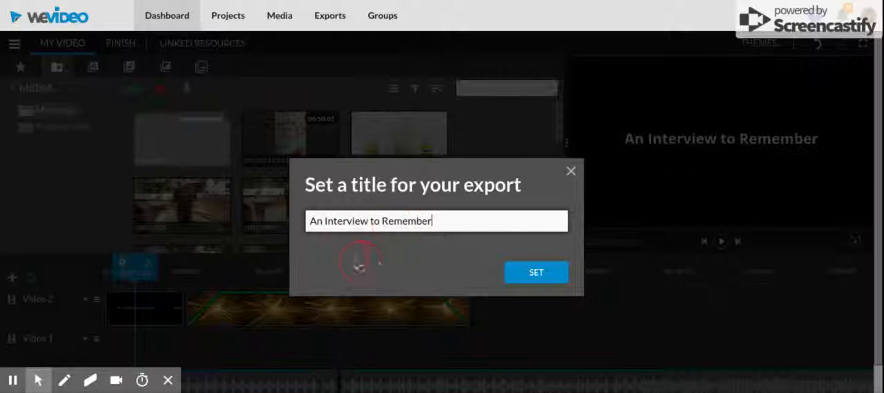
pyautogui.click(543, 273)
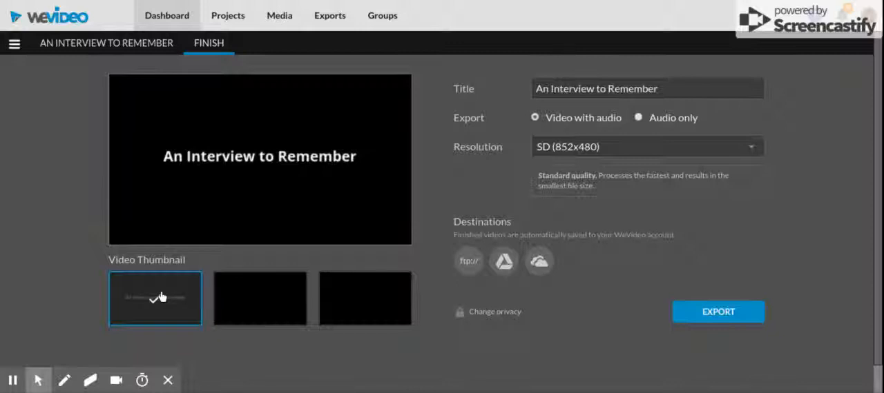
# Choose Google Drive as an export destination and start exporting the video.
pyautogui.click(504, 262)
pyautogui.click(715, 317)
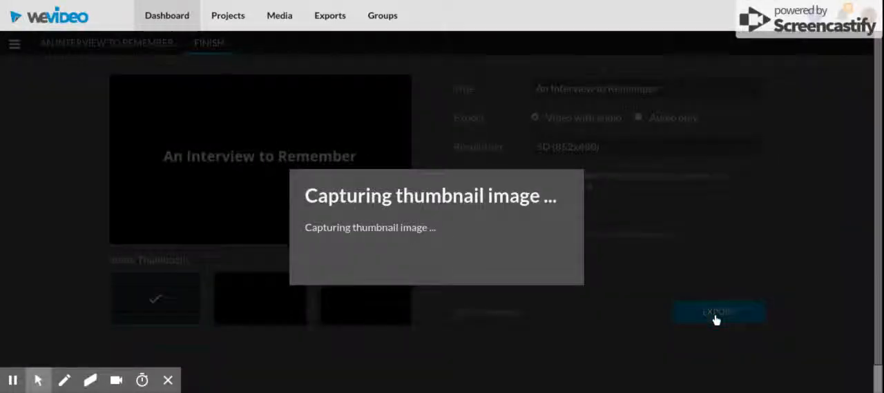